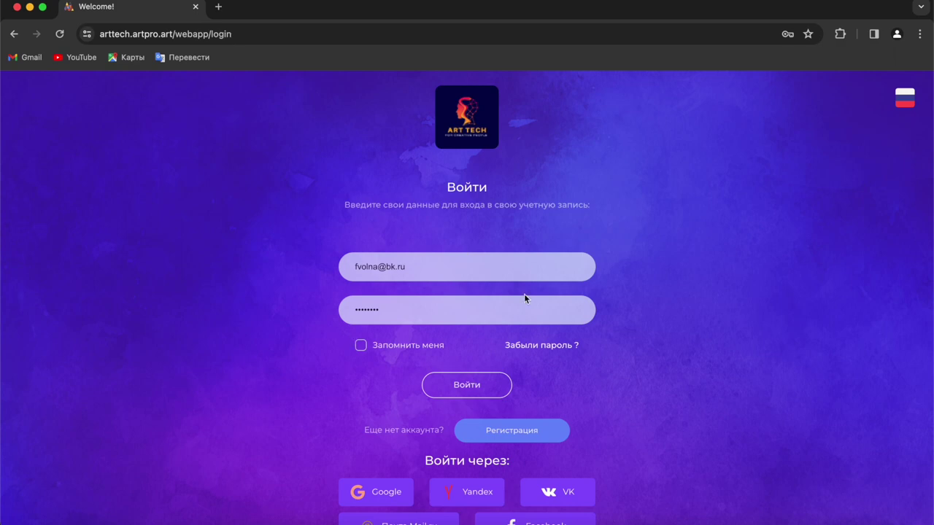
# - Register a new account with the prepared e-mail address, agreeing to the terms and conditions
pyautogui.scroll(-1, 474, 357)
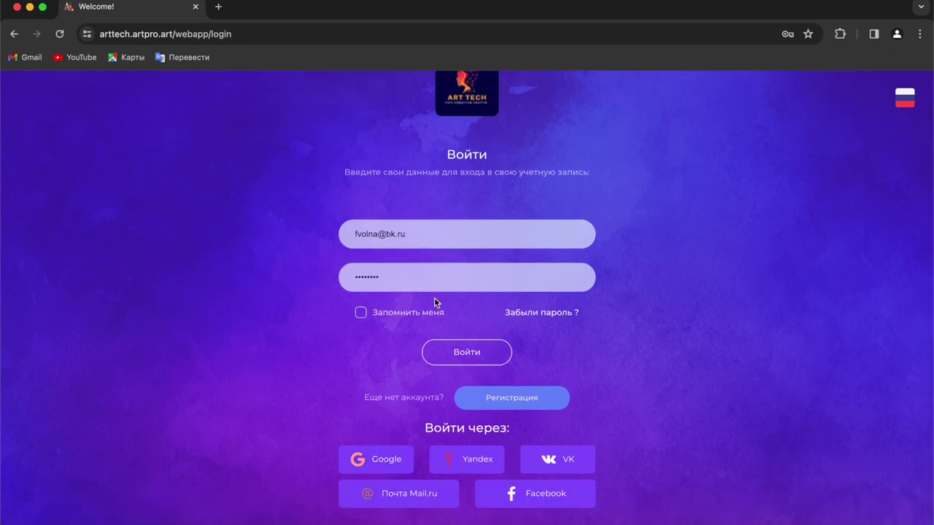
pyautogui.scroll(1, 434, 298)
pyautogui.scroll(1, 434, 298)
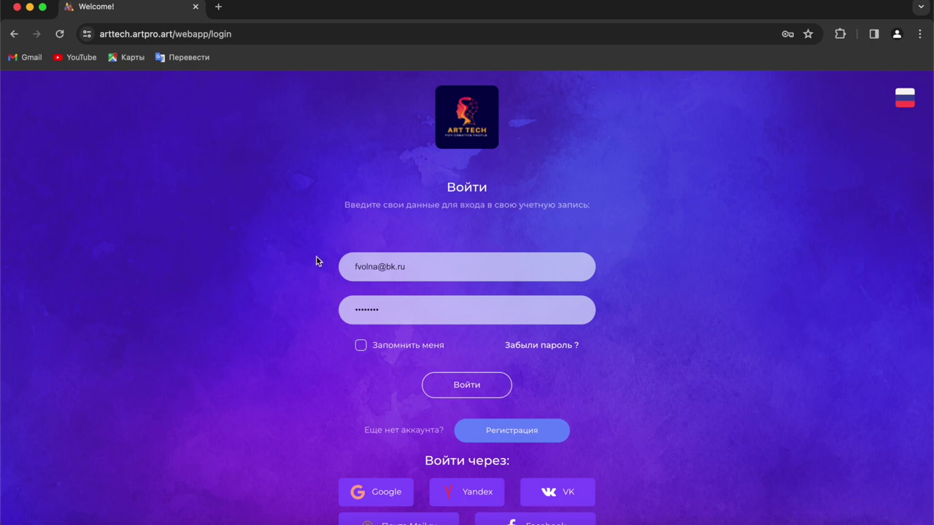
pyautogui.scroll(-2, 316, 261)
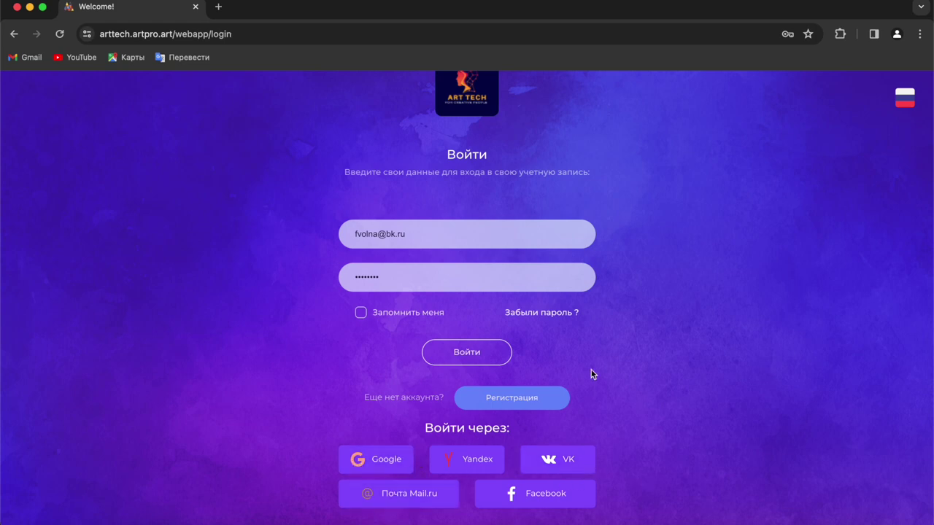
pyautogui.click(520, 398)
pyautogui.click(404, 338)
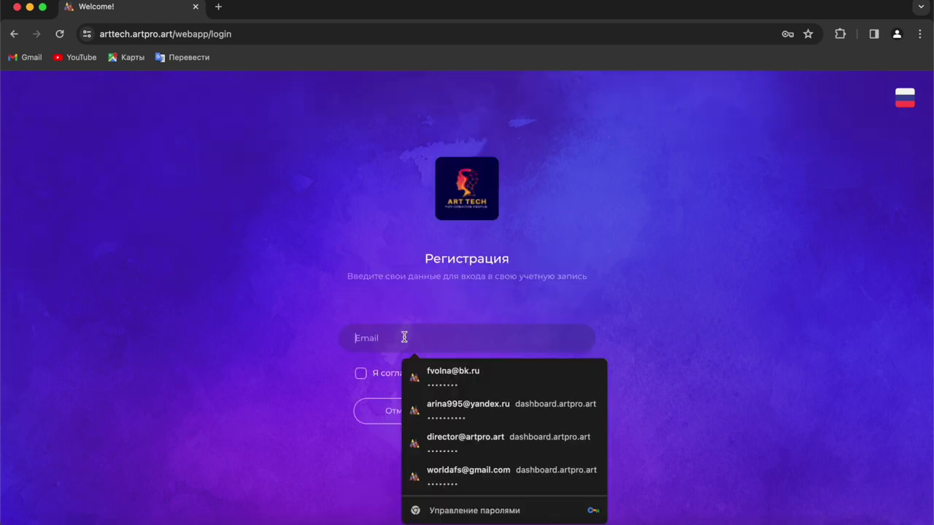
pyautogui.press('super+v')
pyautogui.click(359, 373)
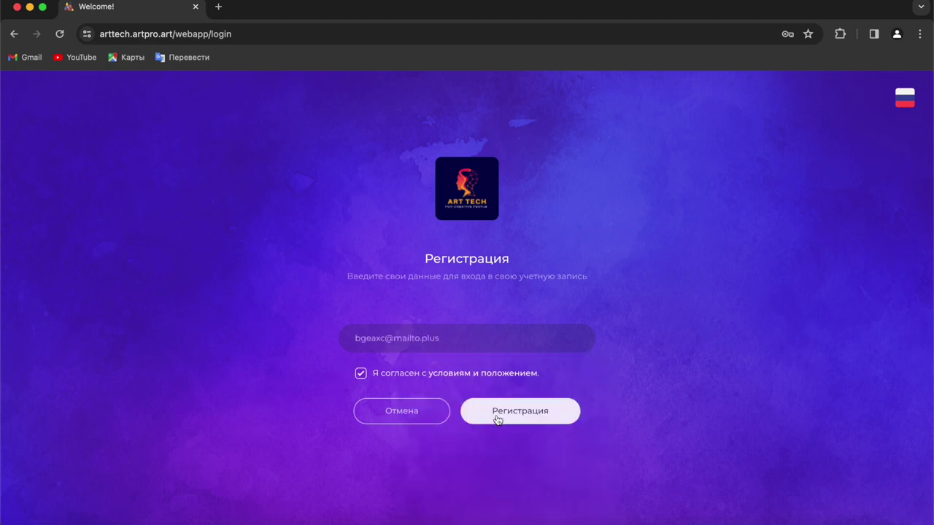
pyautogui.click(496, 413)
# - Fill in the profile with TEST as full name and city, enter the phone number, and save the profile
pyautogui.scroll(-5, 351, 306)
pyautogui.click(391, 243)
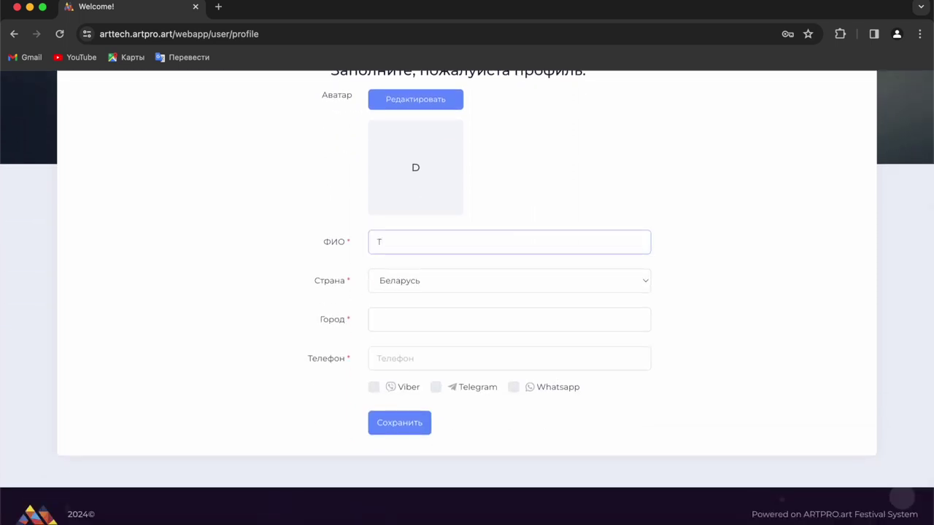
pyautogui.press('Tab')
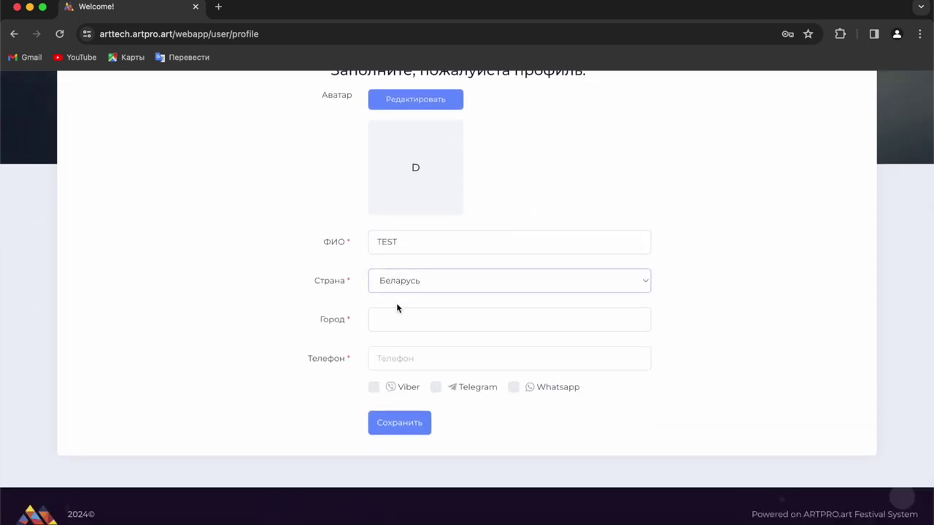
pyautogui.doubleClick(408, 241)
pyautogui.hotkey('ctrl', 'c')
pyautogui.click(396, 310)
pyautogui.hotkey('ctrl', 'v')
pyautogui.click(399, 359)
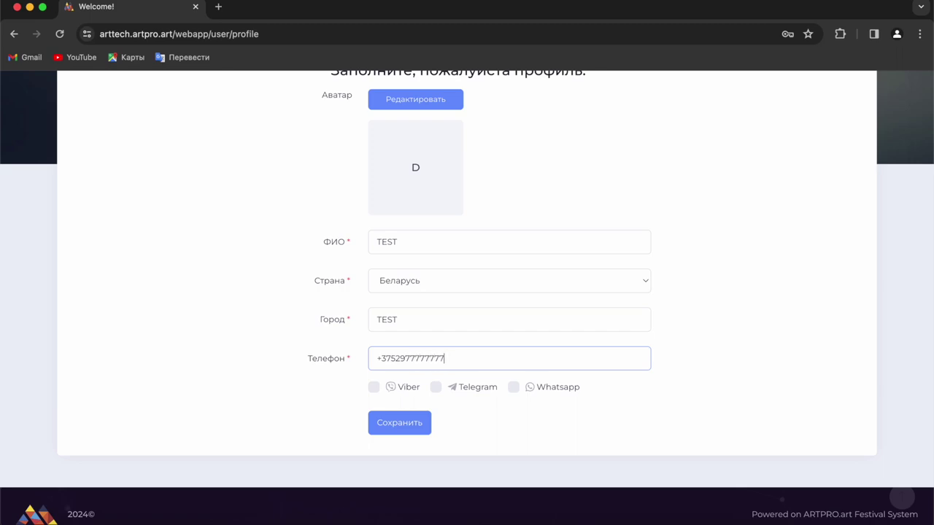
pyautogui.click(397, 423)
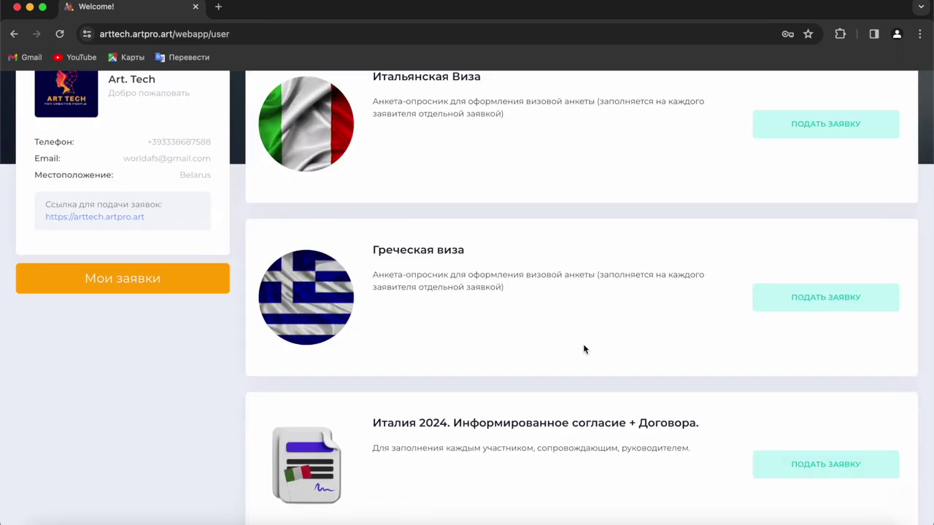
# - Start an application for "Италия 2024. Информированное согласие + Договора."
pyautogui.scroll(5, 585, 156)
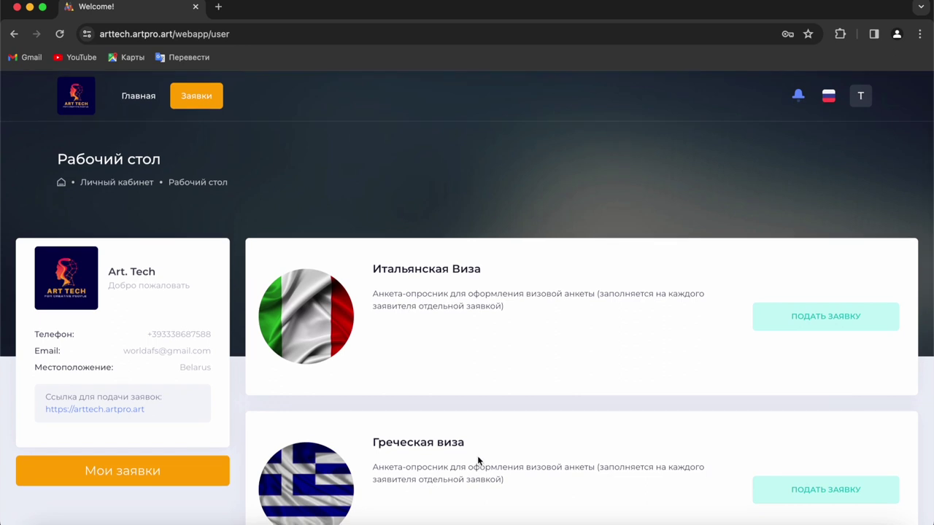
pyautogui.scroll(-5, 396, 351)
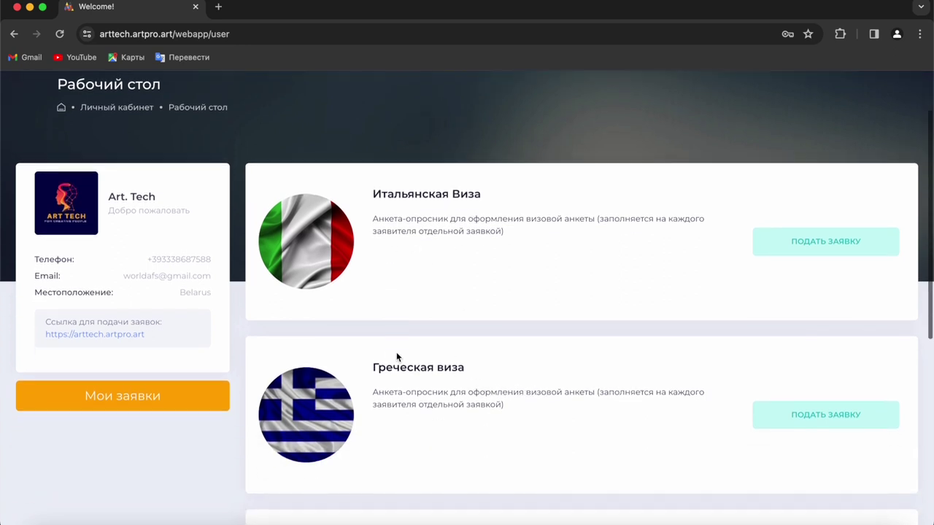
pyautogui.scroll(-3, 396, 357)
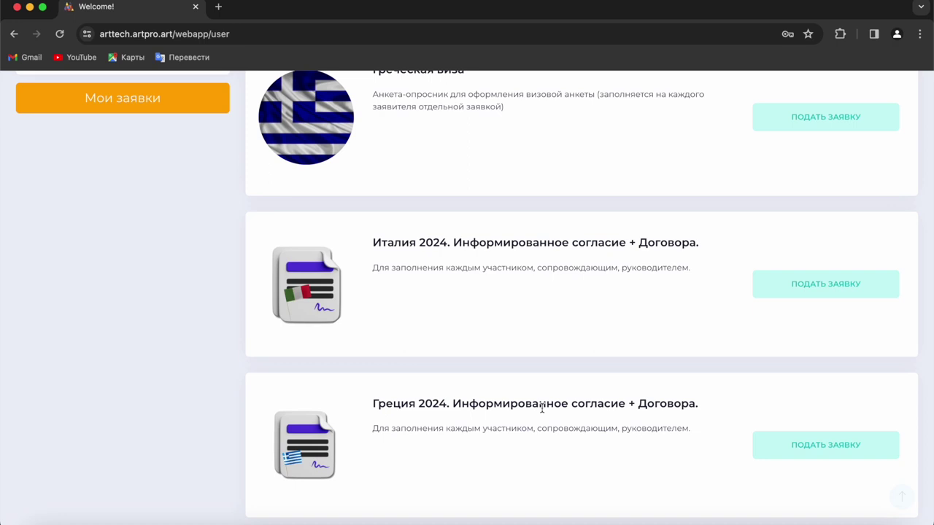
pyautogui.click(820, 286)
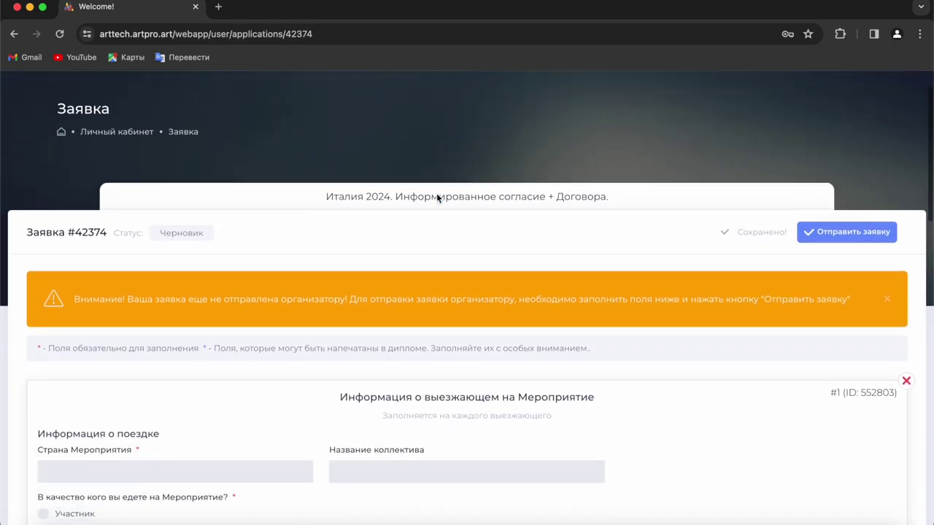
# - Set the trip information to country Италия, dates 6-17 июня 2024 and group ЖЕЛТЫЕ
pyautogui.scroll(-4, 436, 193)
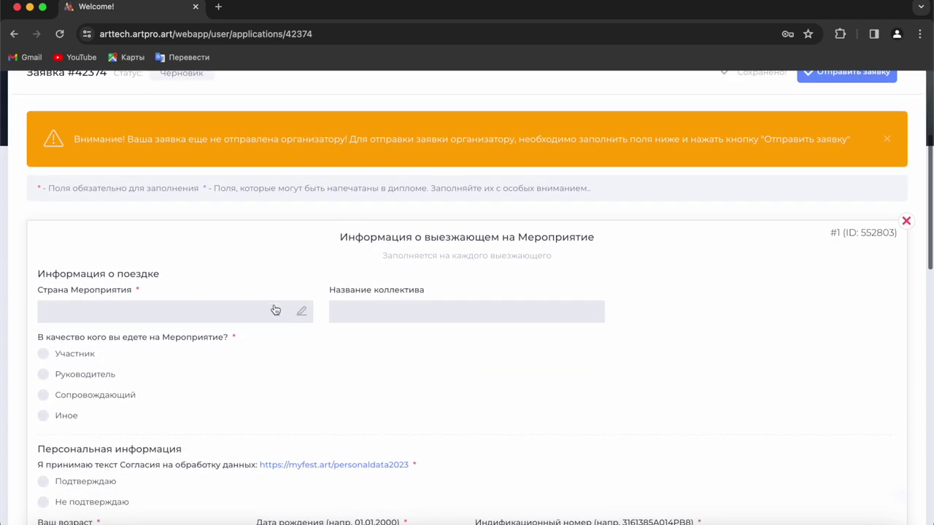
pyautogui.click(275, 311)
pyautogui.click(167, 310)
pyautogui.click(165, 321)
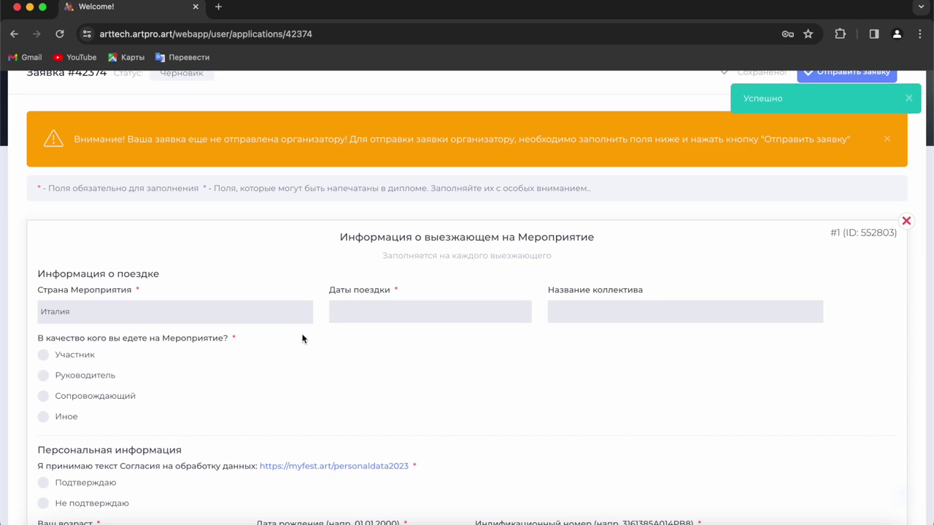
pyautogui.click(377, 310)
pyautogui.click(377, 340)
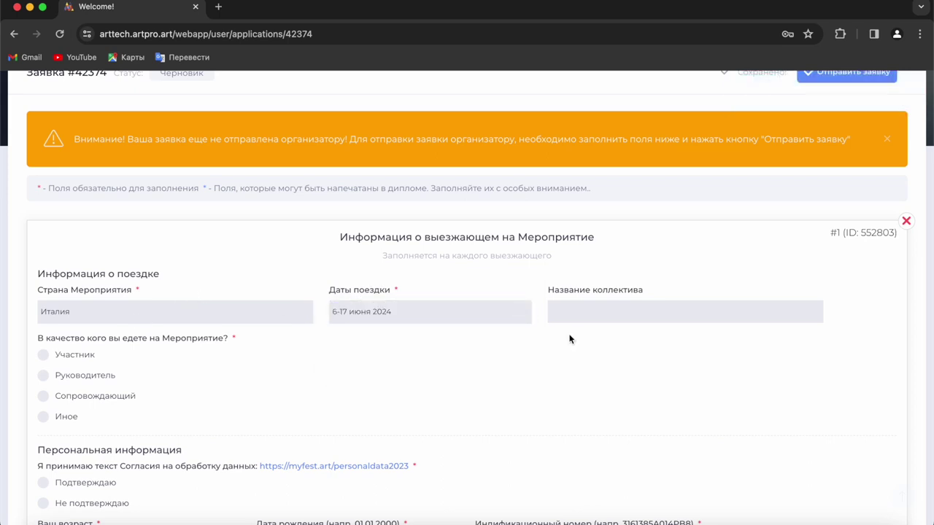
pyautogui.click(591, 313)
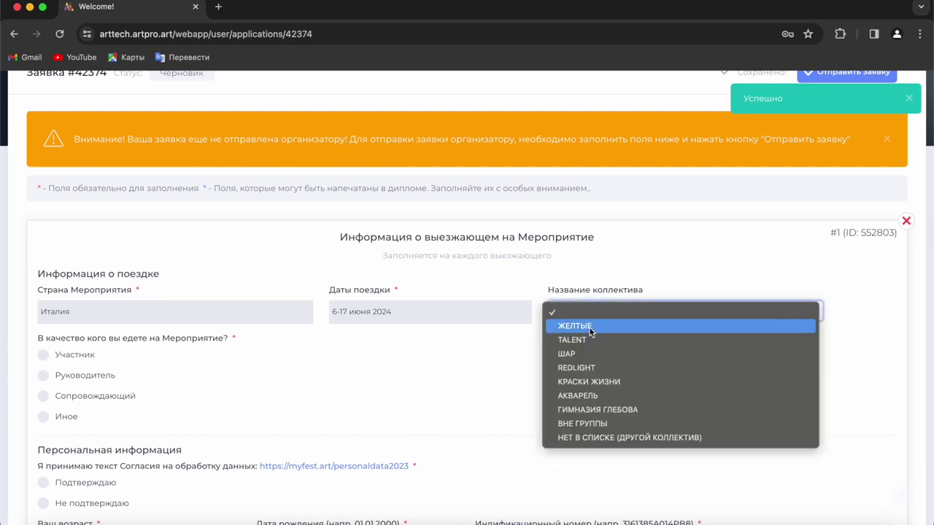
pyautogui.click(324, 377)
# - Choose Участник as the role at the event and confirm consent to personal data processing
pyautogui.scroll(-1, 428, 415)
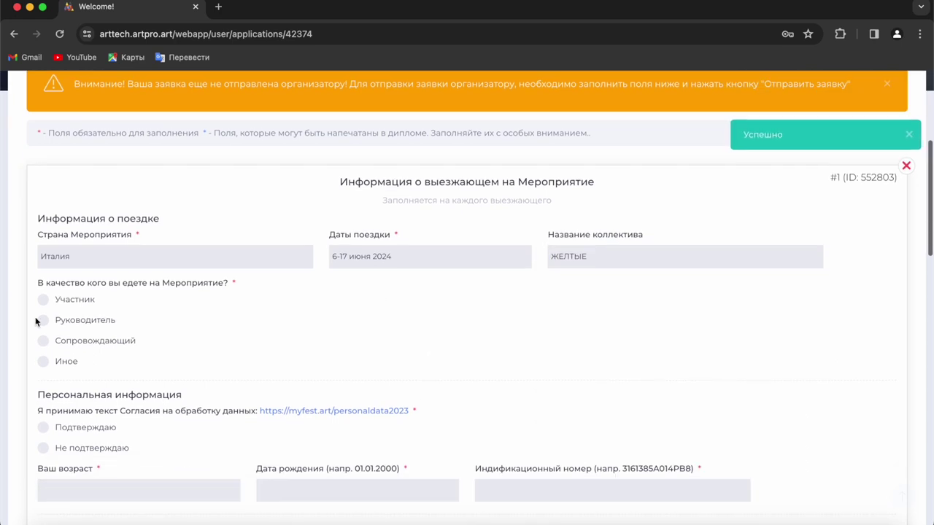
pyautogui.click(73, 308)
pyautogui.scroll(-3, 67, 285)
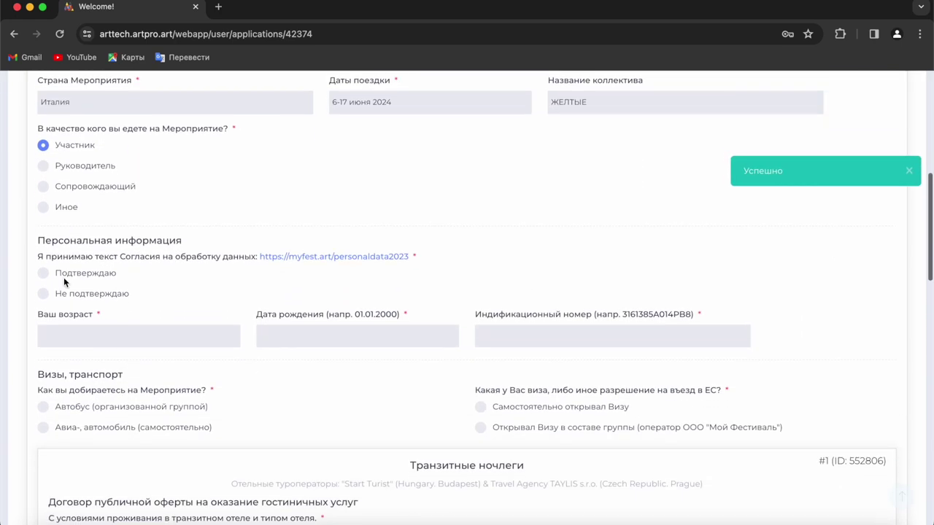
pyautogui.click(66, 274)
# - Set the age to Старше 18 лет and fill the full name, birth date, identification number and Latin name fields with TEST
pyautogui.click(228, 336)
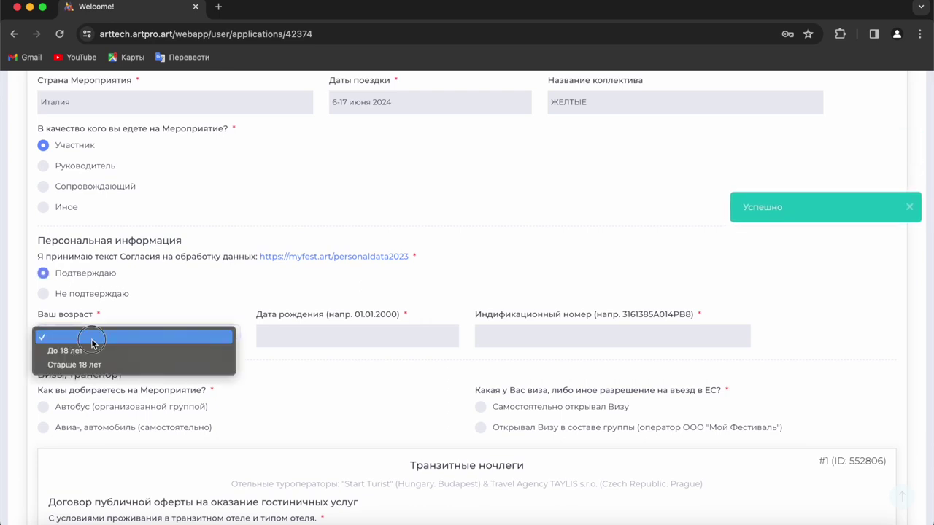
pyautogui.click(93, 364)
pyautogui.click(288, 335)
pyautogui.write('TEST')
pyautogui.click(632, 338)
pyautogui.write('TEST')
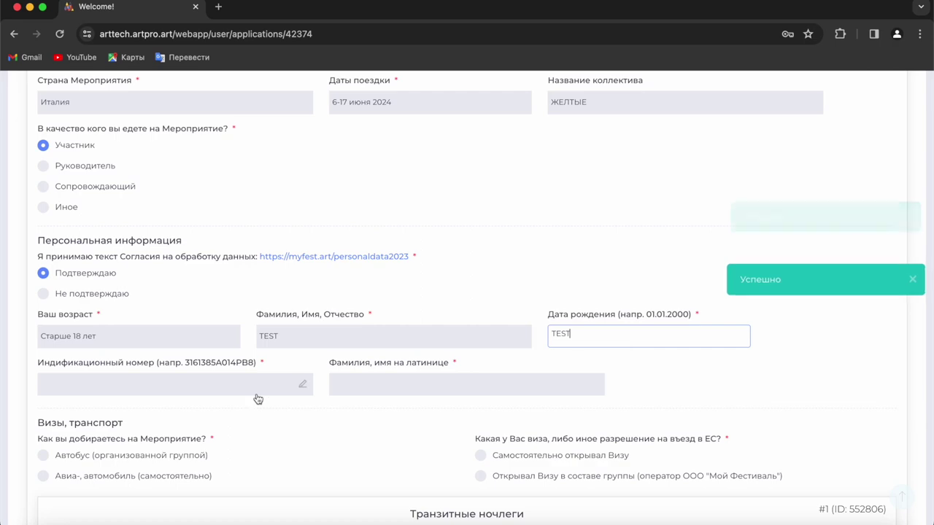
pyautogui.click(244, 384)
pyautogui.write('TEST')
pyautogui.click(430, 384)
pyautogui.write('TEST')
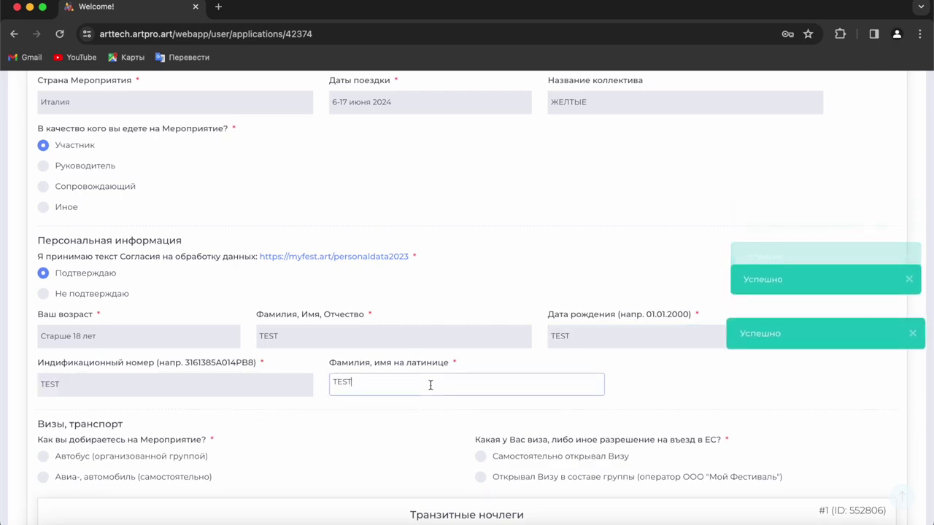
# - Choose Автобус (организованной группой) as the transport and "Открывал Визу в составе группы" as the visa type
pyautogui.scroll(-3, 343, 429)
pyautogui.click(170, 283)
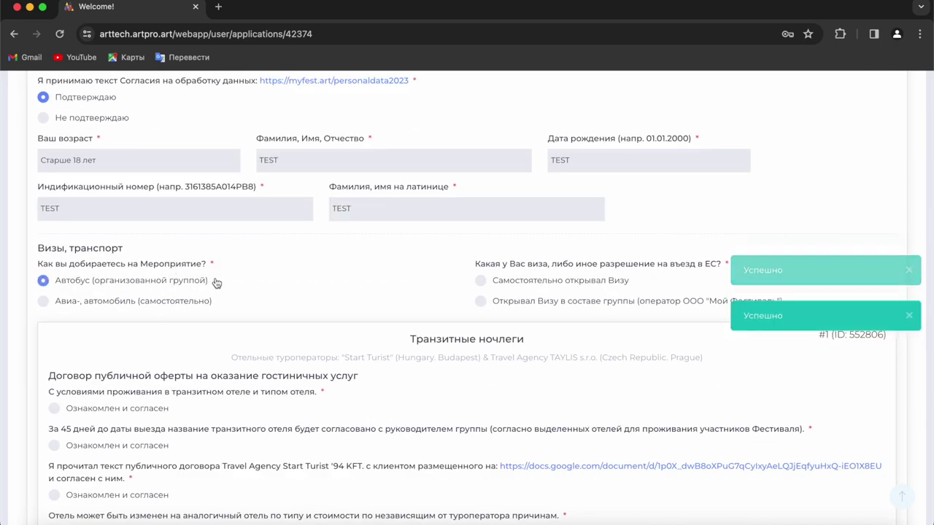
pyautogui.click(547, 301)
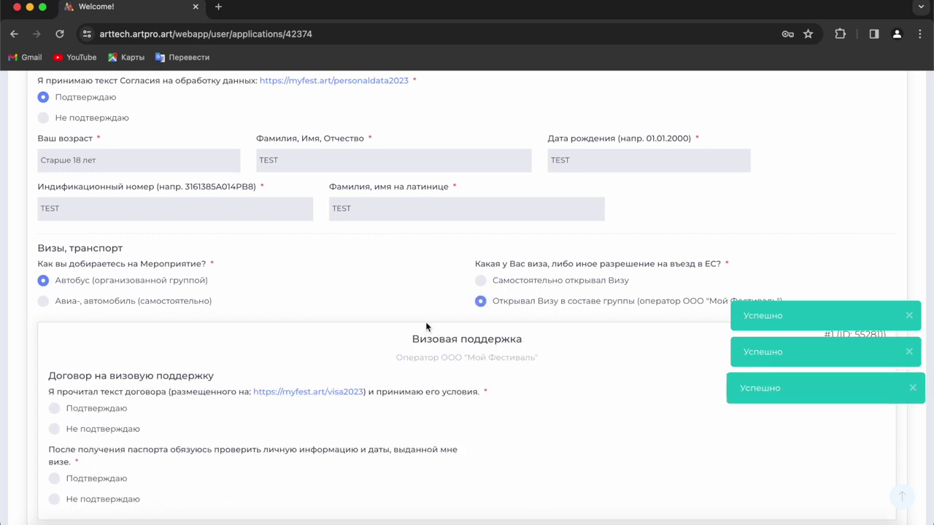
# - Confirm both visa support statements: accepting the contract terms and checking the personal details and dates on the issued visa
pyautogui.scroll(-2, 427, 326)
pyautogui.click(117, 341)
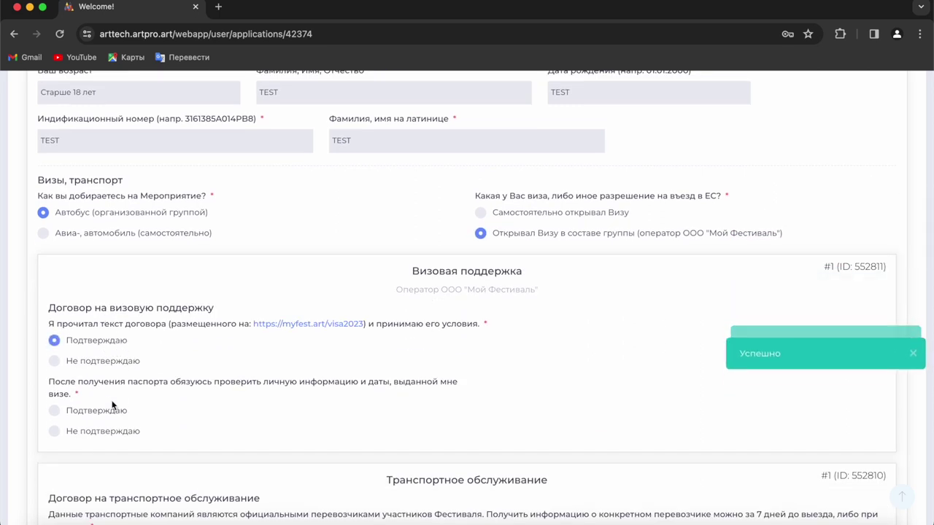
pyautogui.click(109, 414)
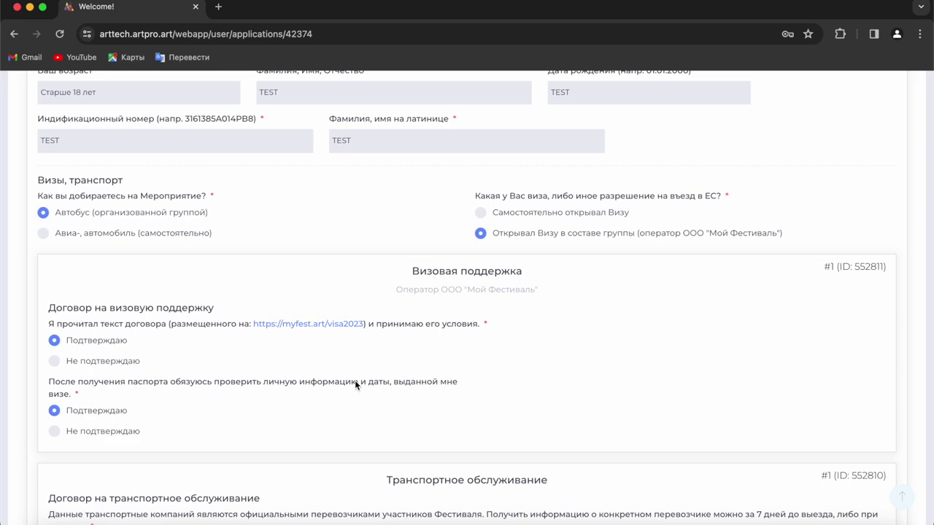
# - Mark all seven statements of the transport service contract as Ознакомлен и согласен
pyautogui.scroll(-4, 359, 350)
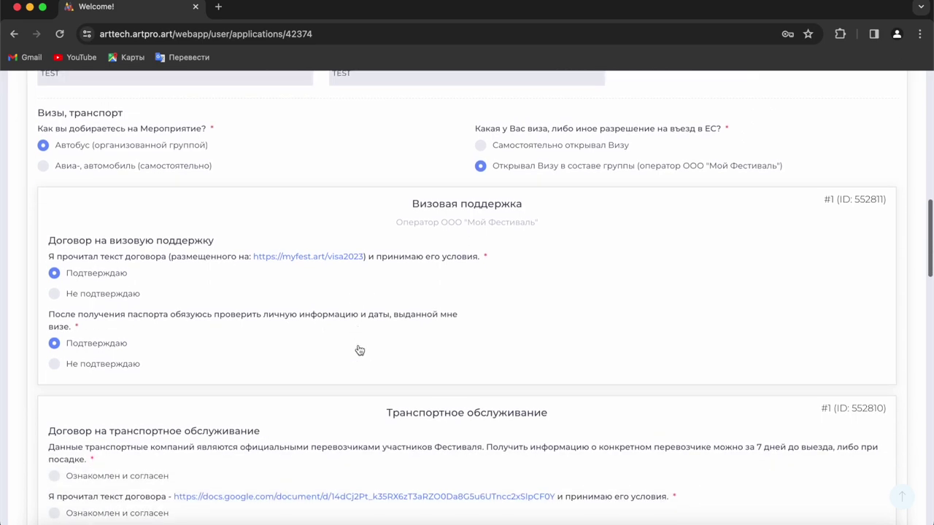
pyautogui.scroll(-5, 359, 350)
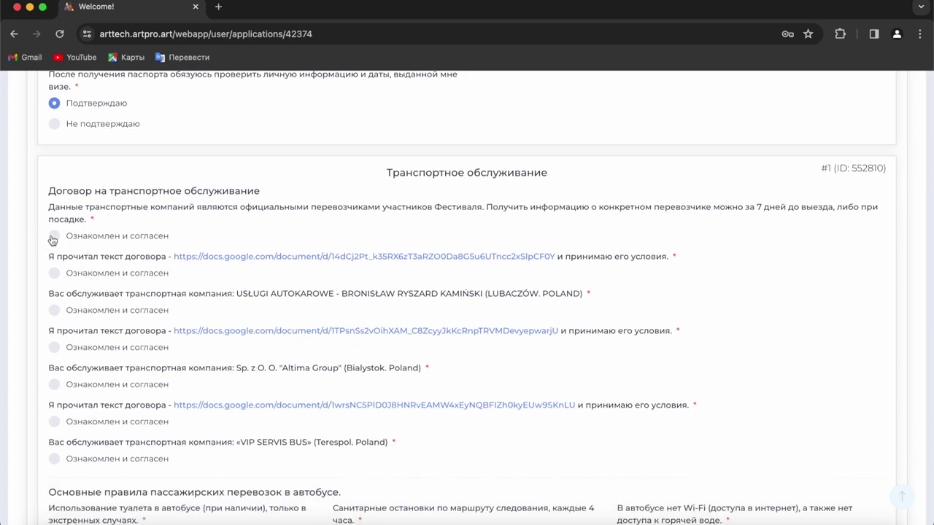
pyautogui.click(54, 236)
pyautogui.click(54, 273)
pyautogui.click(54, 310)
pyautogui.click(54, 347)
pyautogui.click(54, 384)
pyautogui.click(54, 421)
pyautogui.click(54, 458)
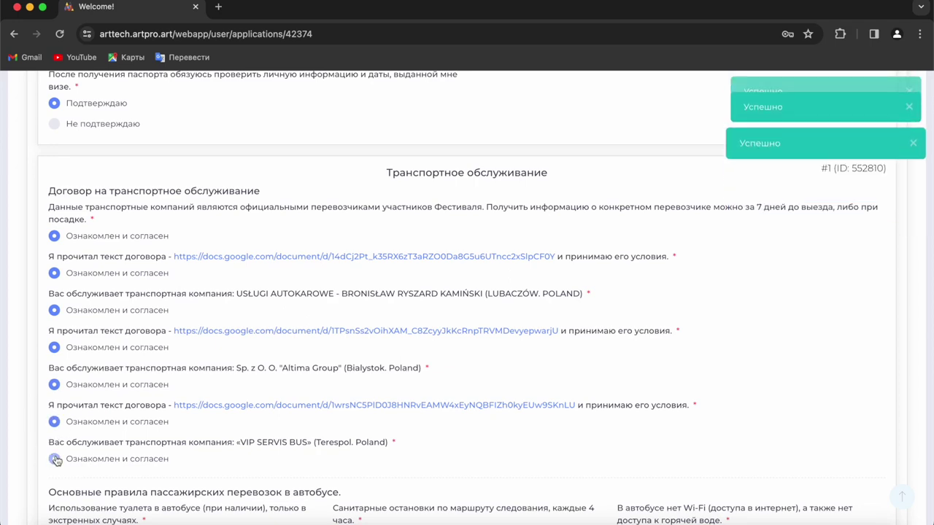
pyautogui.tripleClick(69, 211)
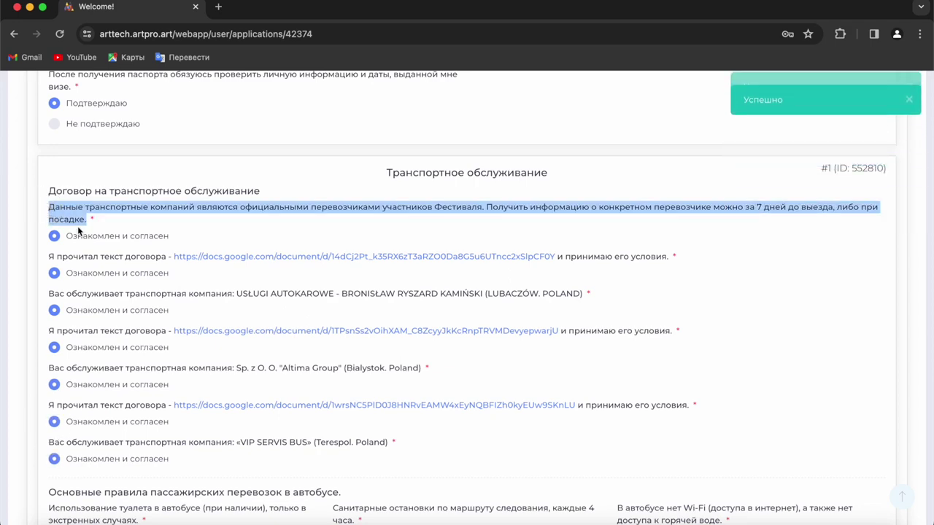
pyautogui.click(77, 226)
# - Acknowledge the bus rules on toilet use, sanitary stops and missing Wi-Fi, and confirm the seating plan
pyautogui.scroll(-1, 77, 226)
pyautogui.scroll(-4, 77, 227)
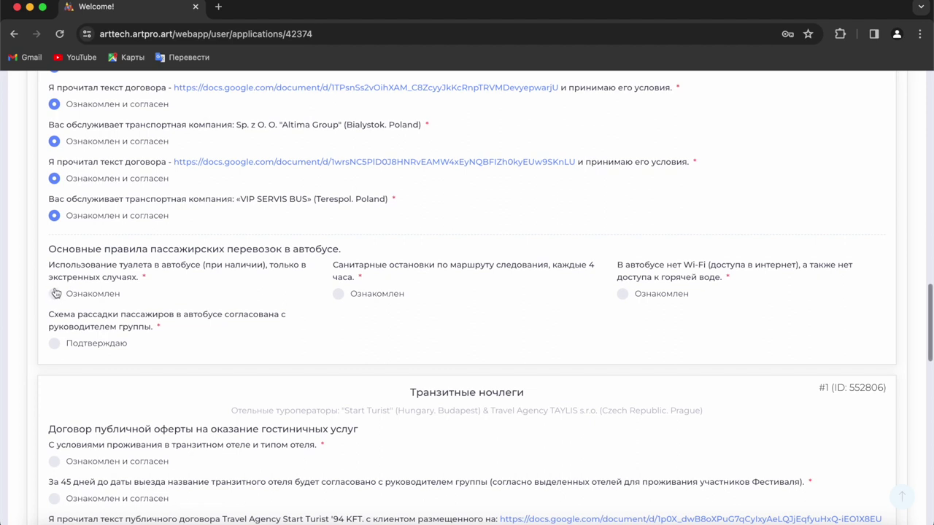
pyautogui.click(54, 293)
pyautogui.click(341, 294)
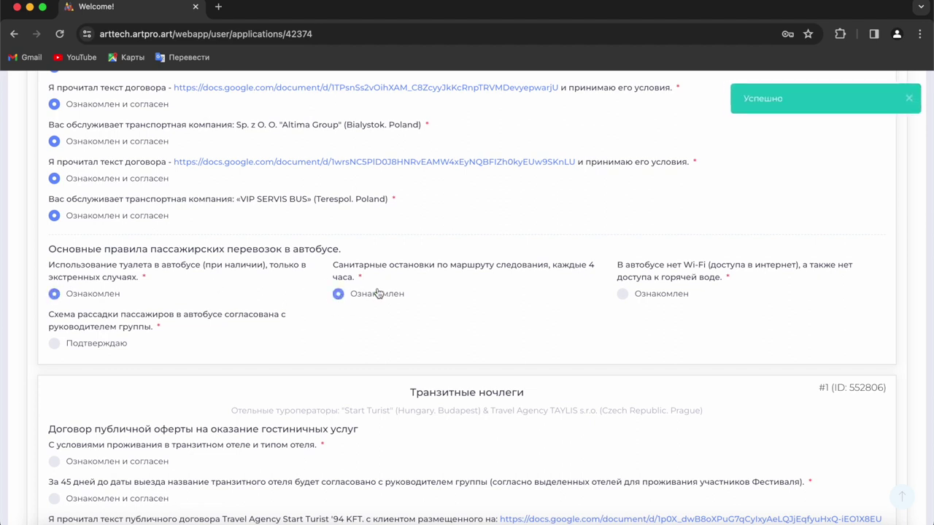
pyautogui.click(623, 295)
pyautogui.click(54, 343)
# - Mark all four statements of the transit hotel public offer contract as Ознакомлен и согласен
pyautogui.scroll(-2, 56, 351)
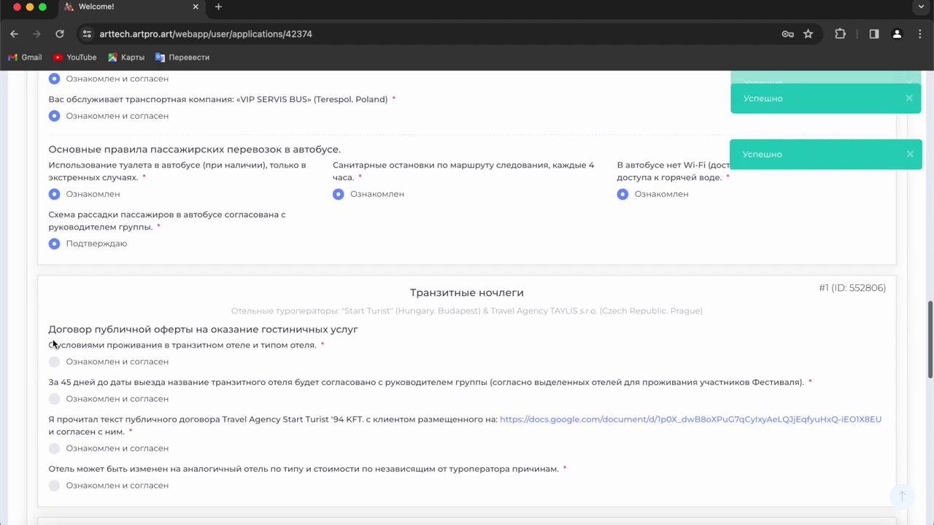
pyautogui.click(54, 361)
pyautogui.scroll(-2, 54, 361)
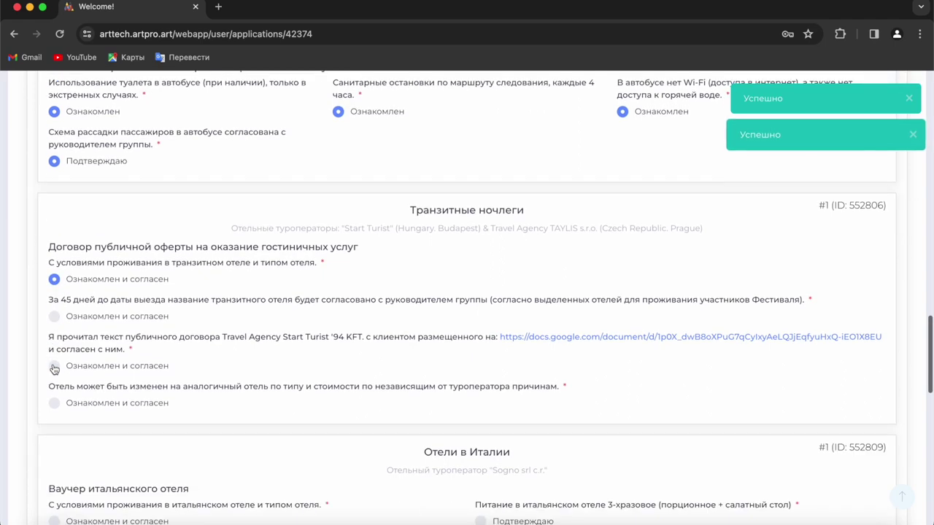
pyautogui.click(54, 316)
pyautogui.click(54, 366)
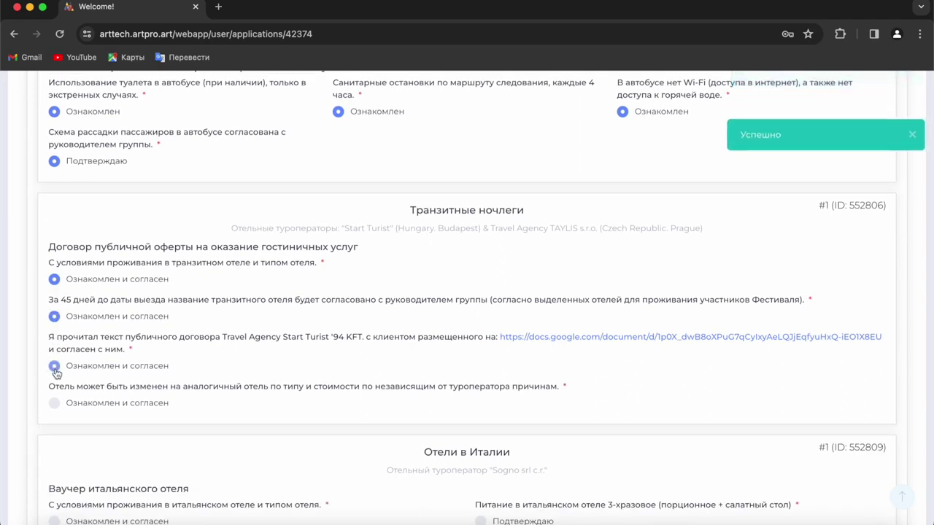
pyautogui.click(61, 407)
# - Accept the Italian hotel voucher's accommodation, room allocation and hotel naming terms, and confirm the three meals a day
pyautogui.scroll(-5, 63, 408)
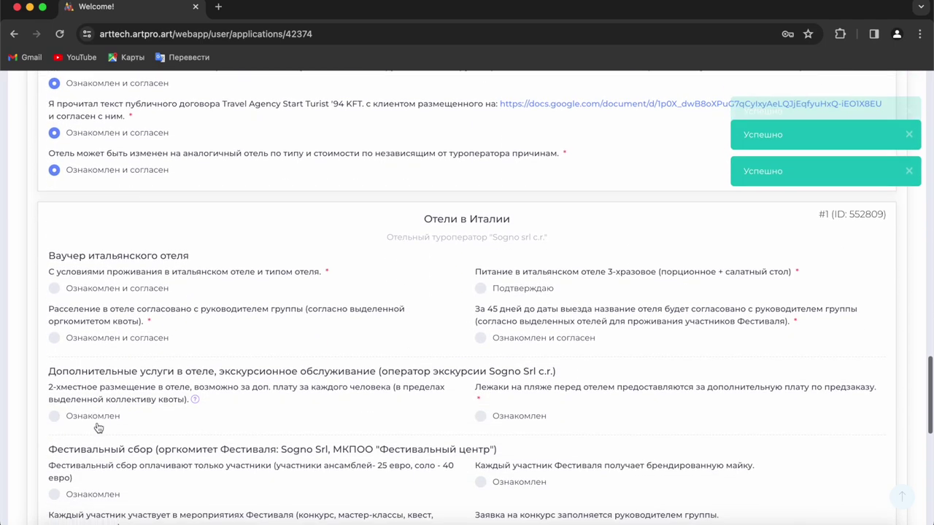
pyautogui.click(54, 289)
pyautogui.click(54, 338)
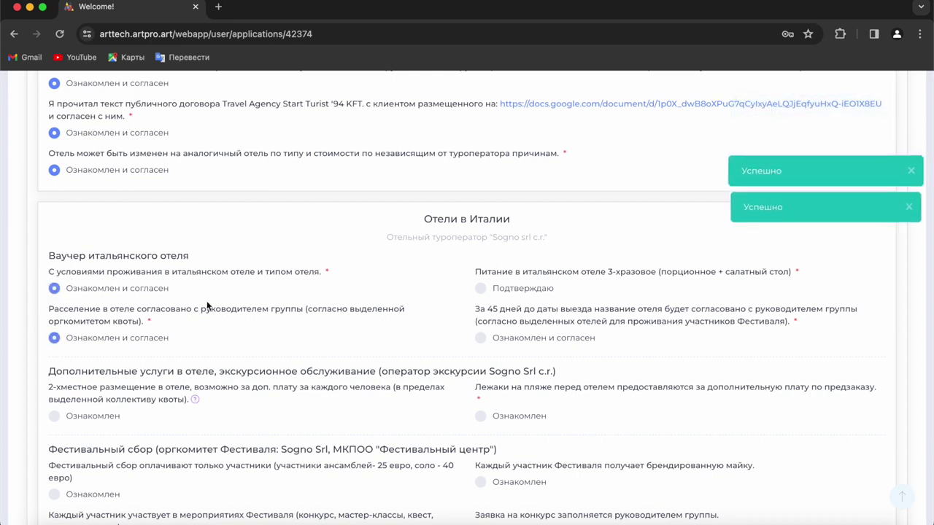
pyautogui.click(480, 338)
pyautogui.click(480, 288)
# - Acknowledge both additional hotel service notices and the festival fee, T-shirt and event participation notices, and confirm who completes the competition application
pyautogui.scroll(-2, 107, 332)
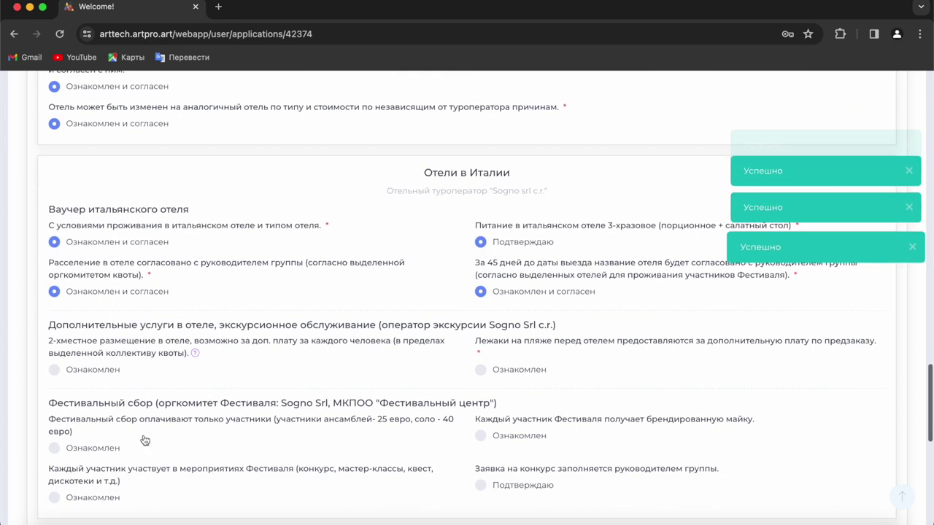
pyautogui.click(54, 328)
pyautogui.click(481, 328)
pyautogui.click(480, 394)
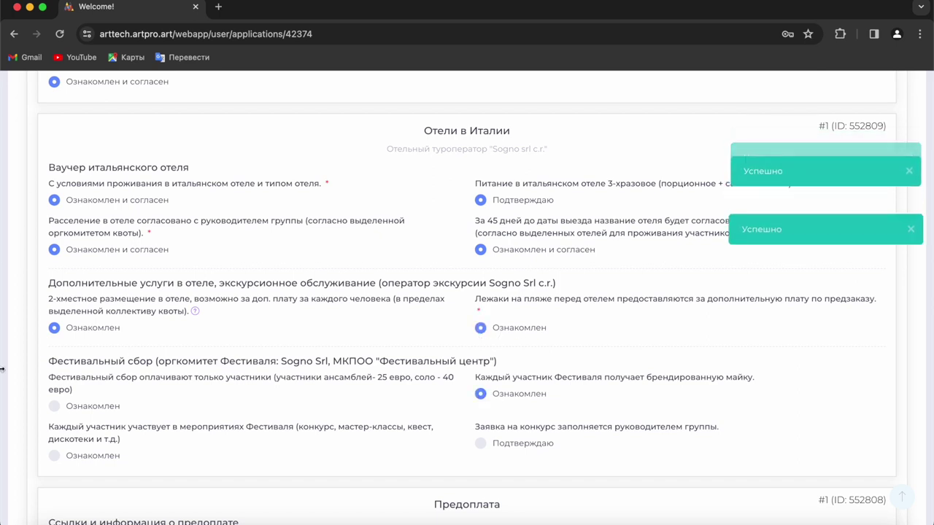
pyautogui.click(54, 406)
pyautogui.click(54, 456)
pyautogui.click(480, 443)
# - Review the prepayment breakdown and mark the prepayment amount, service fee and refund rules as Ознакомлен и согласен
pyautogui.scroll(-5, 481, 444)
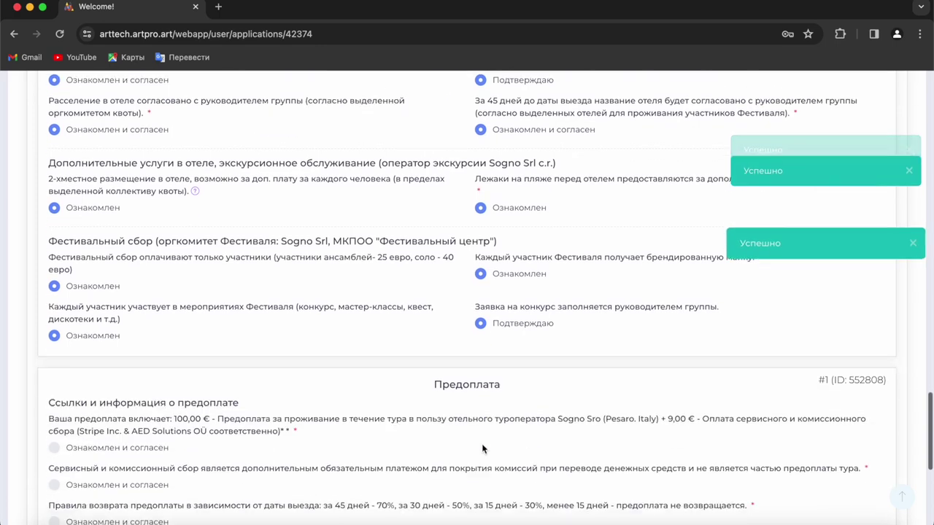
pyautogui.scroll(-1, 483, 450)
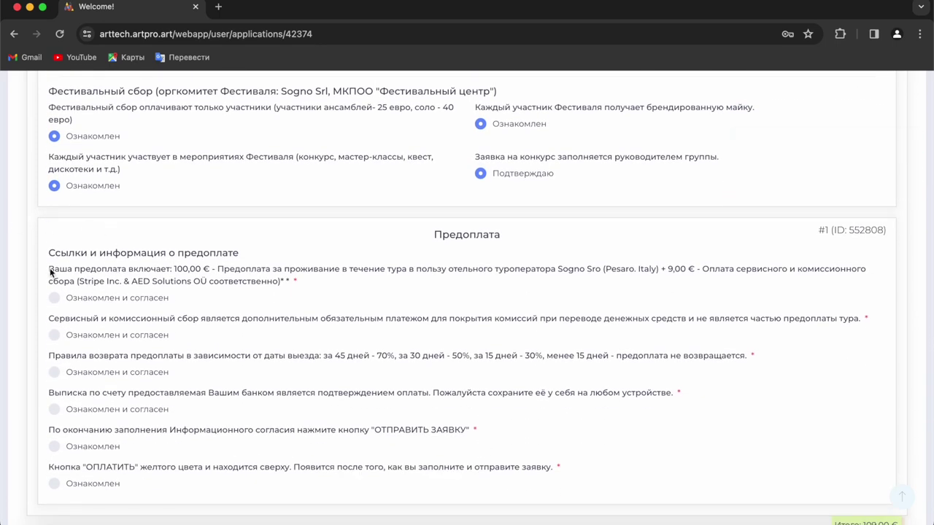
pyautogui.moveTo(56, 269); pyautogui.dragTo(242, 267)
pyautogui.click(210, 269)
pyautogui.moveTo(48, 268); pyautogui.dragTo(661, 276)
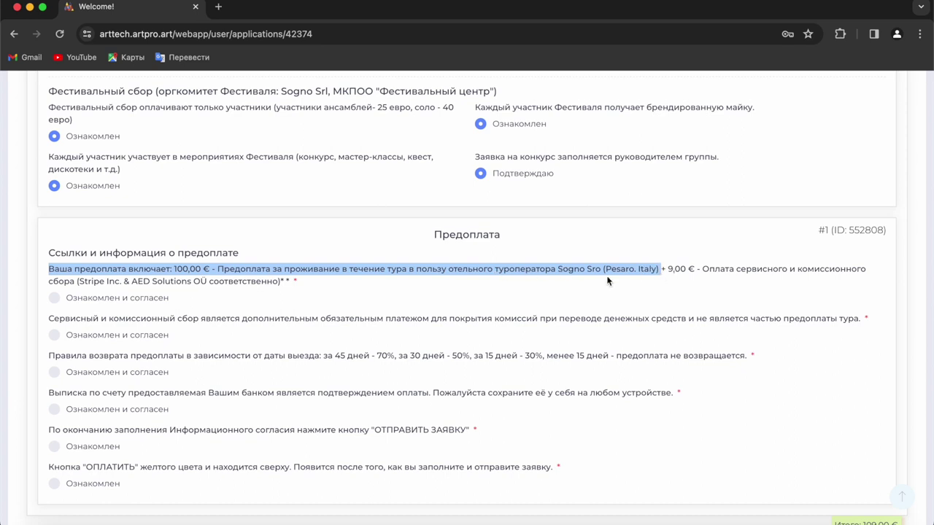
pyautogui.moveTo(666, 271); pyautogui.dragTo(702, 279)
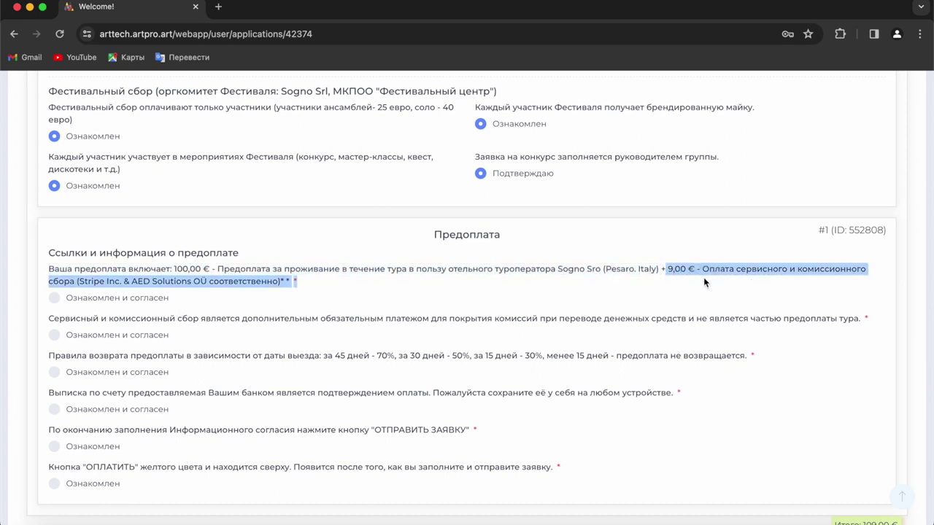
pyautogui.click(54, 298)
pyautogui.click(55, 336)
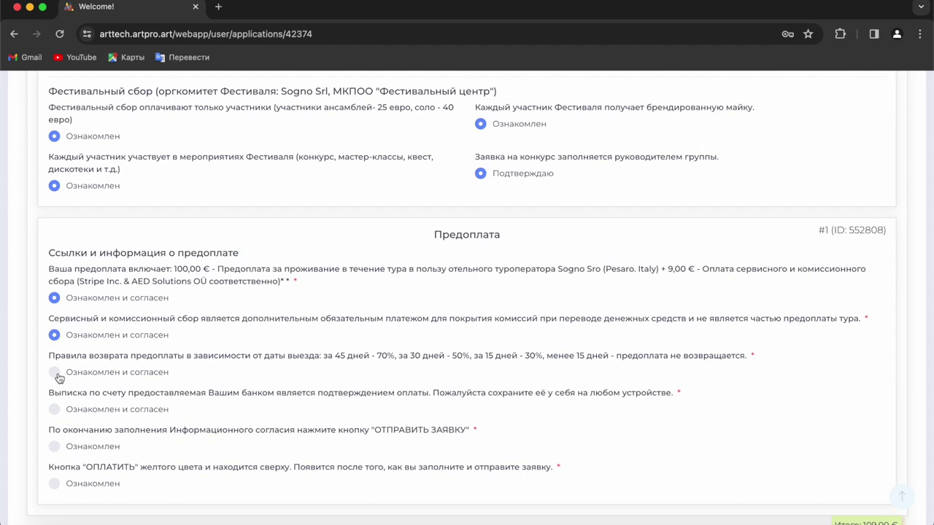
pyautogui.click(56, 374)
# - Accept the bank statement as proof of payment and acknowledge the notices about ОТПРАВИТЬ ЗАЯВКУ and ОПЛАТИТЬ
pyautogui.scroll(-3, 54, 350)
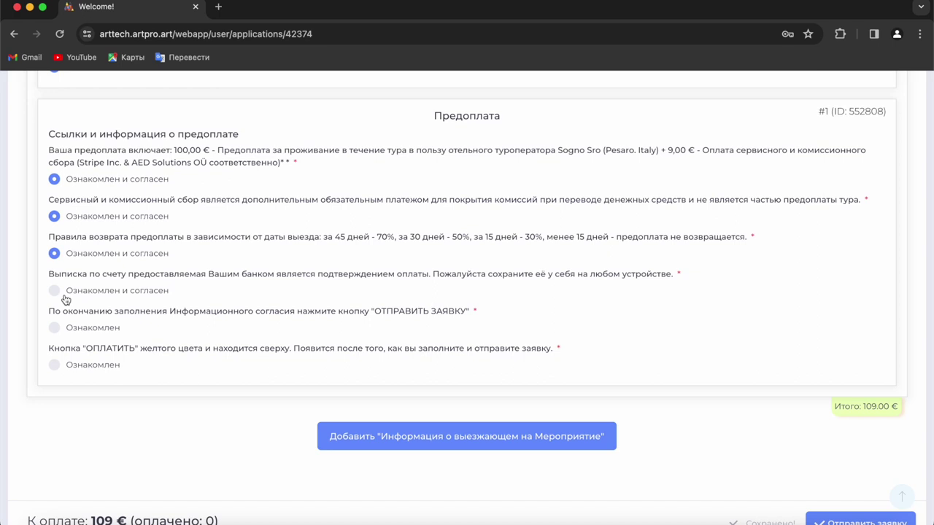
pyautogui.click(55, 293)
pyautogui.click(59, 328)
pyautogui.scroll(-1, 705, 413)
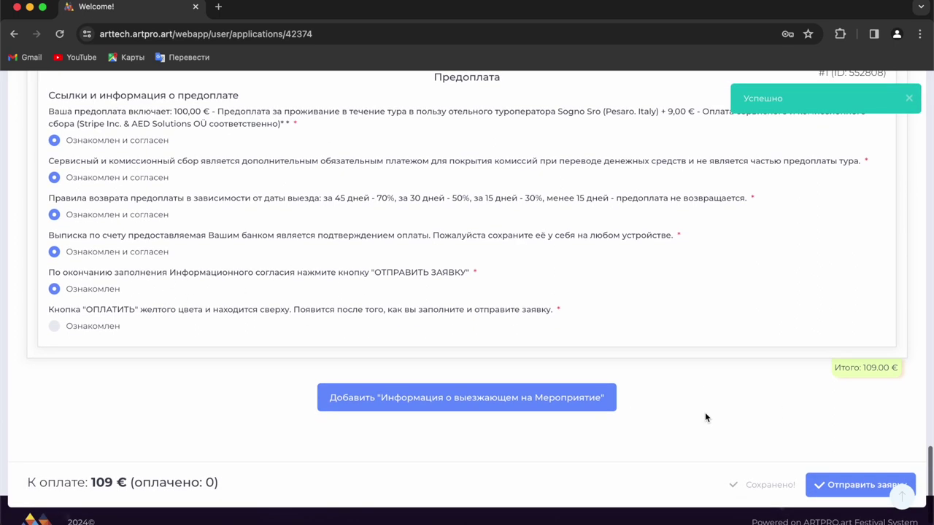
pyautogui.click(56, 326)
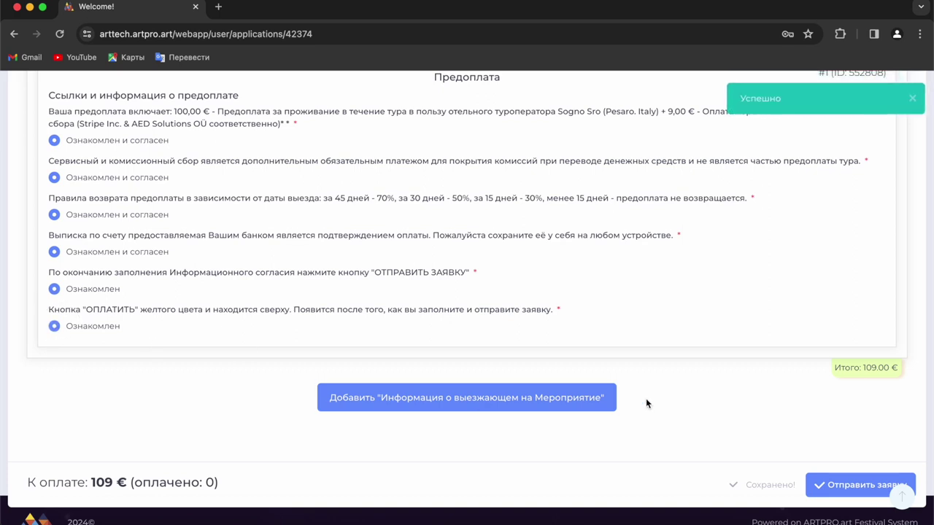
# - Submit the completed application to the organizer and confirm the submission
pyautogui.click(855, 493)
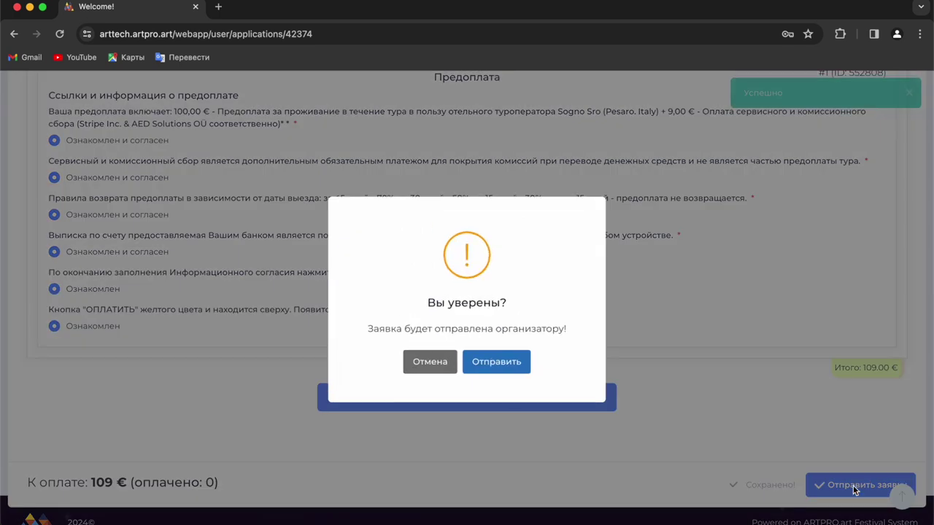
pyautogui.click(522, 356)
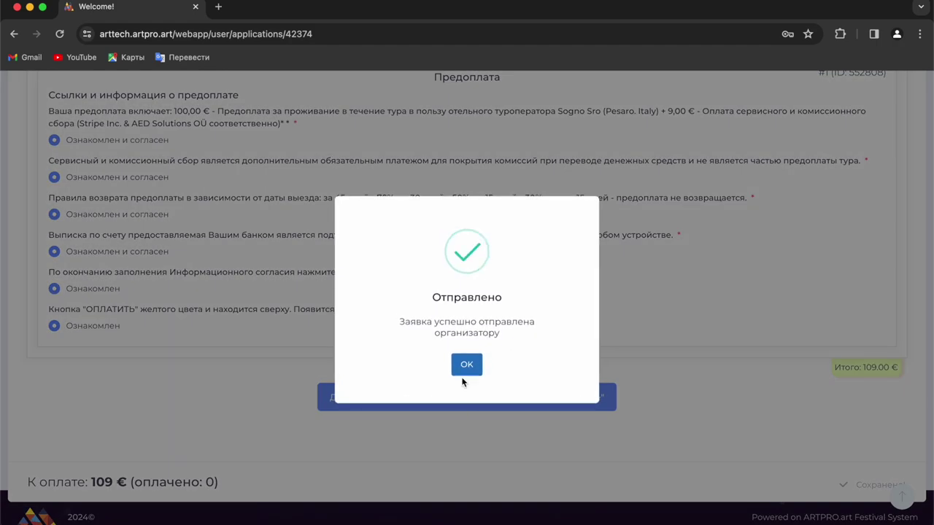
pyautogui.click(465, 365)
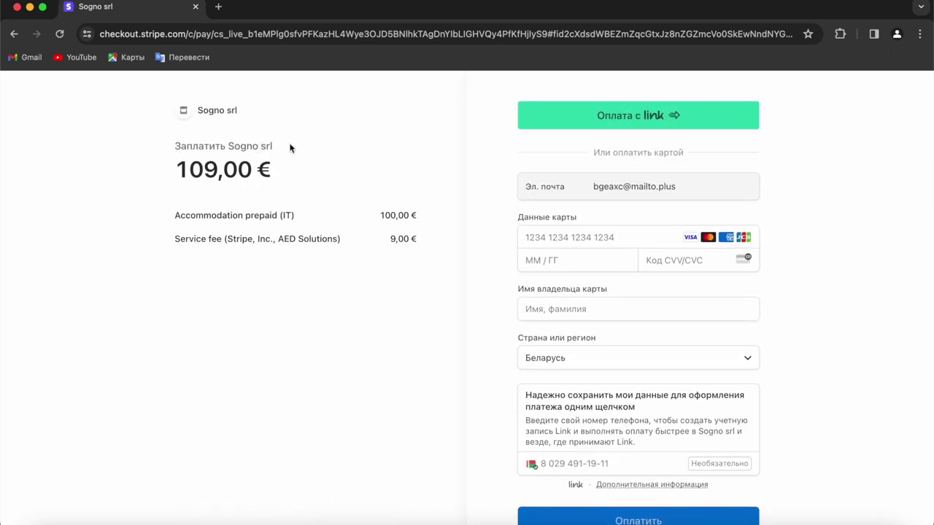
# - Look over the Sogno srl checkout page, including the charge breakdown and the card payment fields
pyautogui.scroll(-1, 313, 283)
pyautogui.scroll(-1, 312, 282)
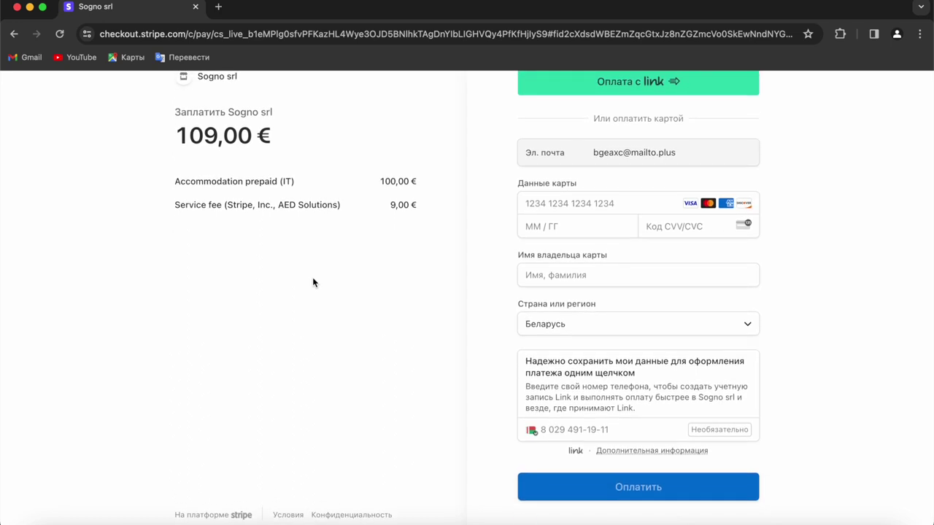
pyautogui.scroll(1, 312, 282)
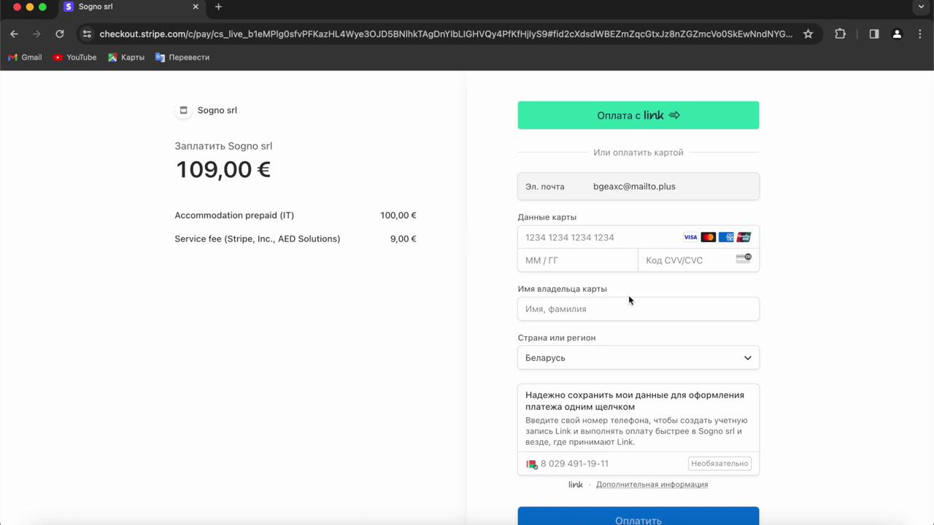
pyautogui.scroll(-1, 629, 300)
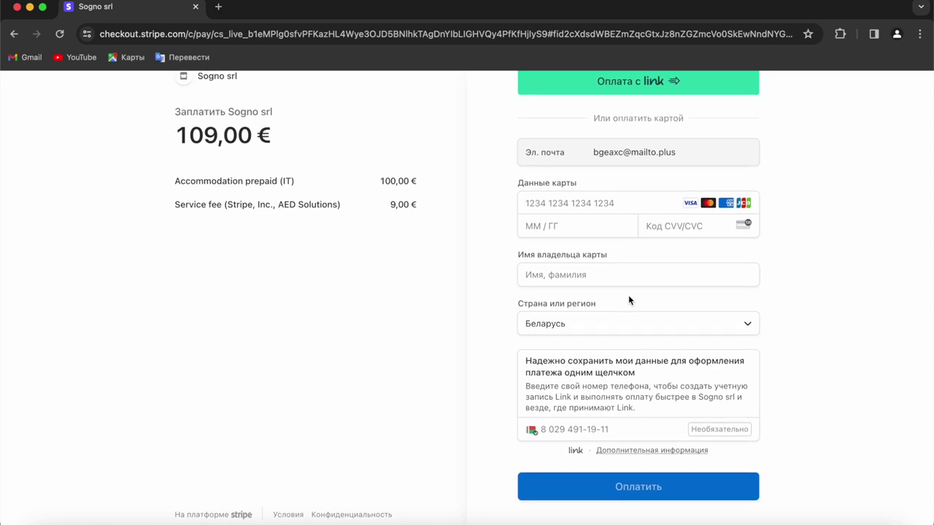